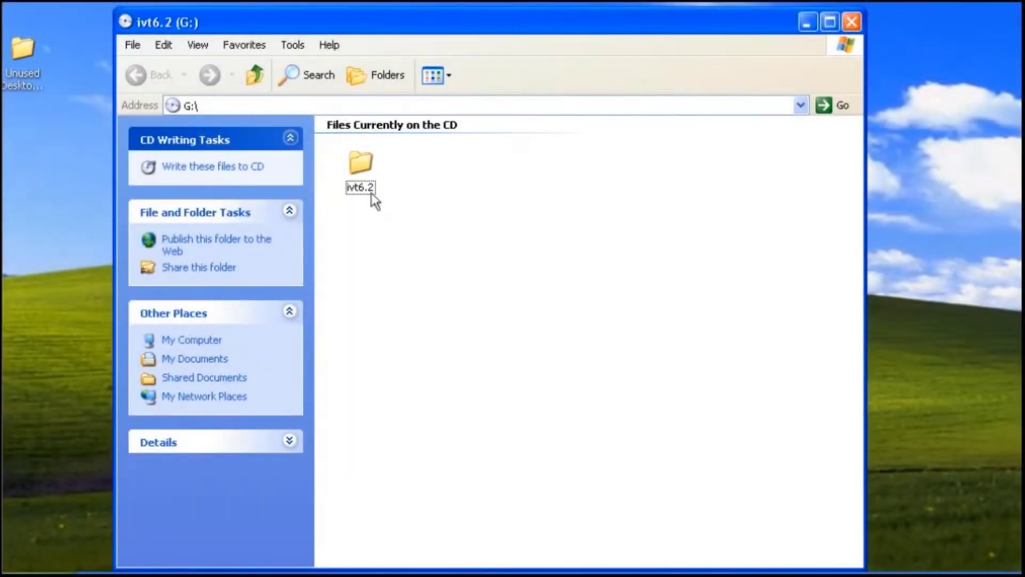
# Run setup from the ivt6.2 folder with English (United States) as the setup language
pyautogui.doubleClick(372, 195)
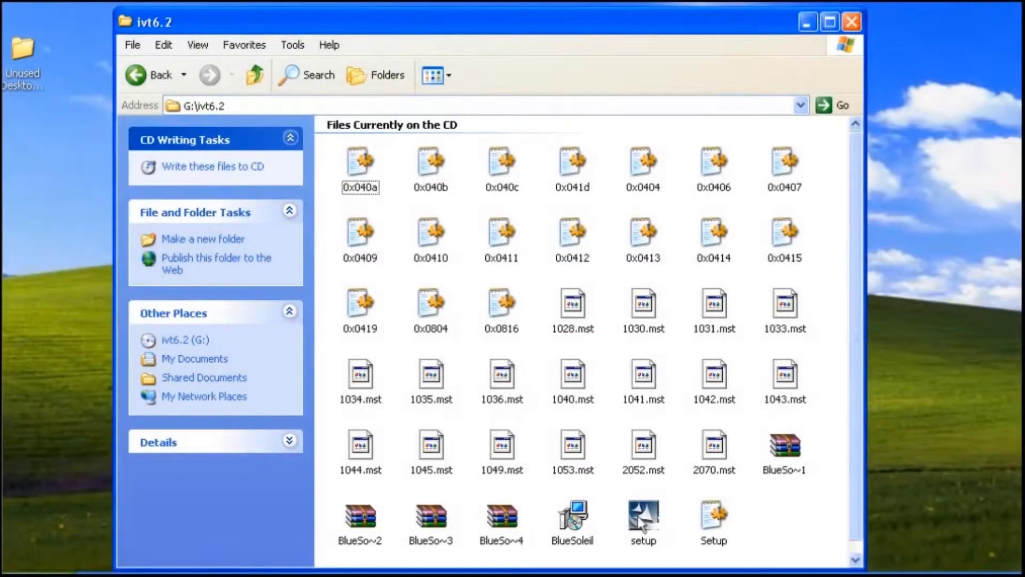
pyautogui.click(643, 524)
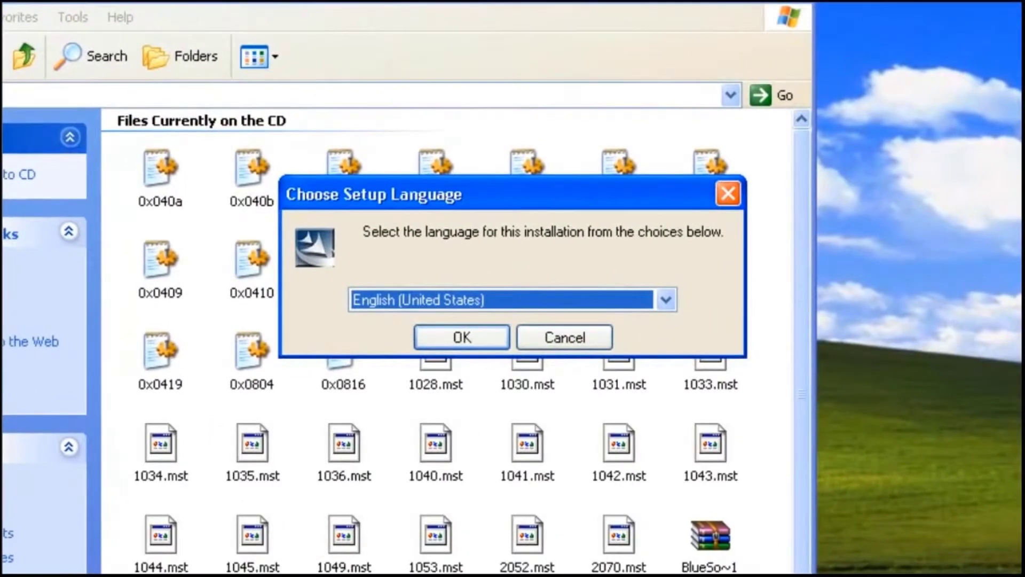
pyautogui.click(475, 336)
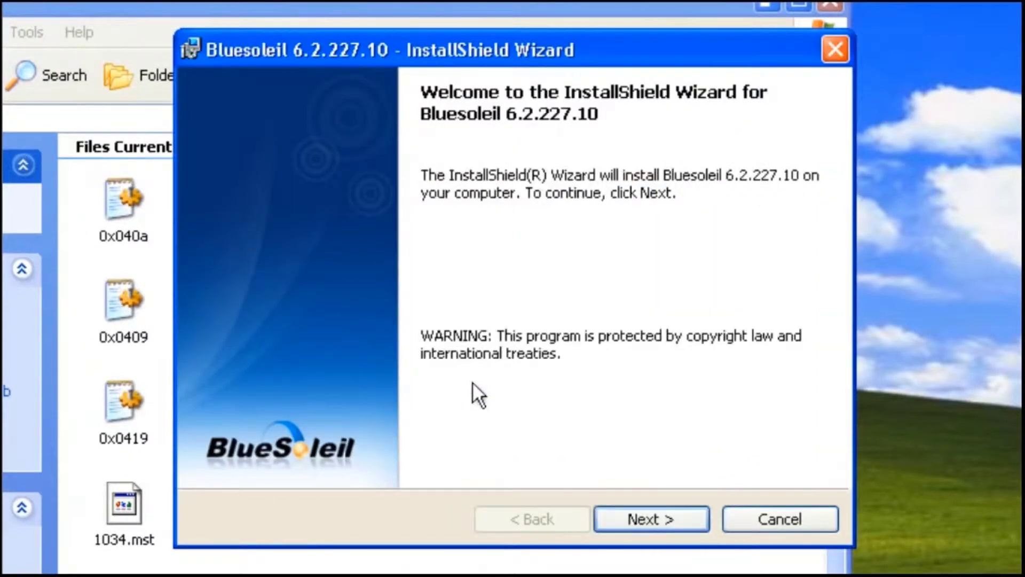
# Accept the licence and install BlueSoleil to C:\Program Files\IVT Corporation\BlueSoleil\
pyautogui.click(610, 523)
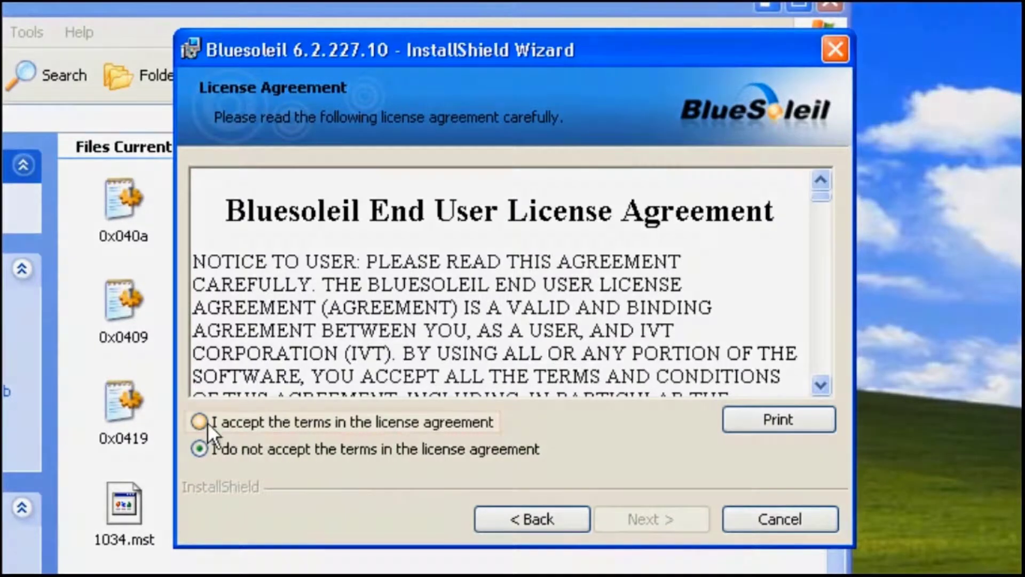
pyautogui.click(207, 422)
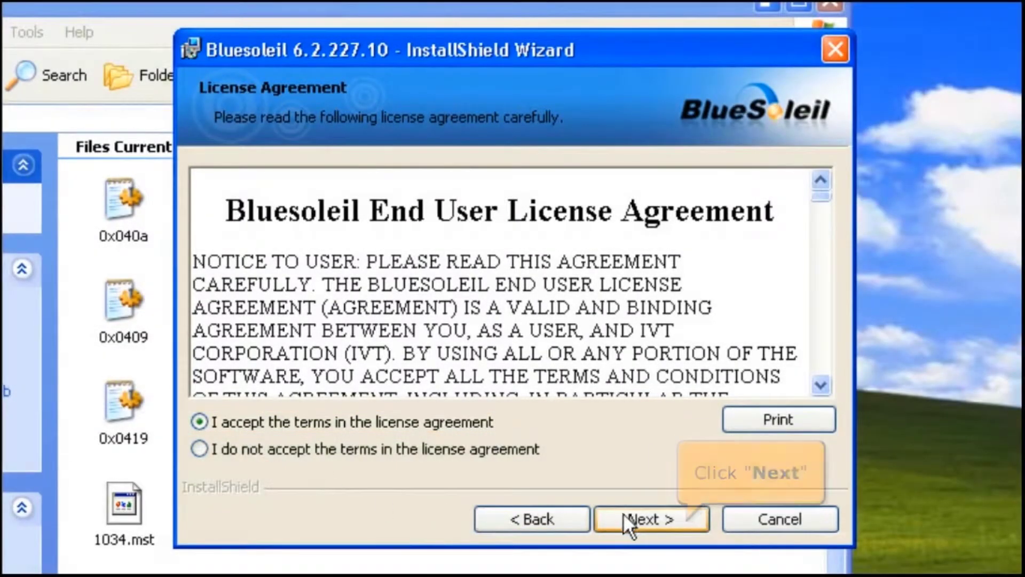
pyautogui.click(621, 515)
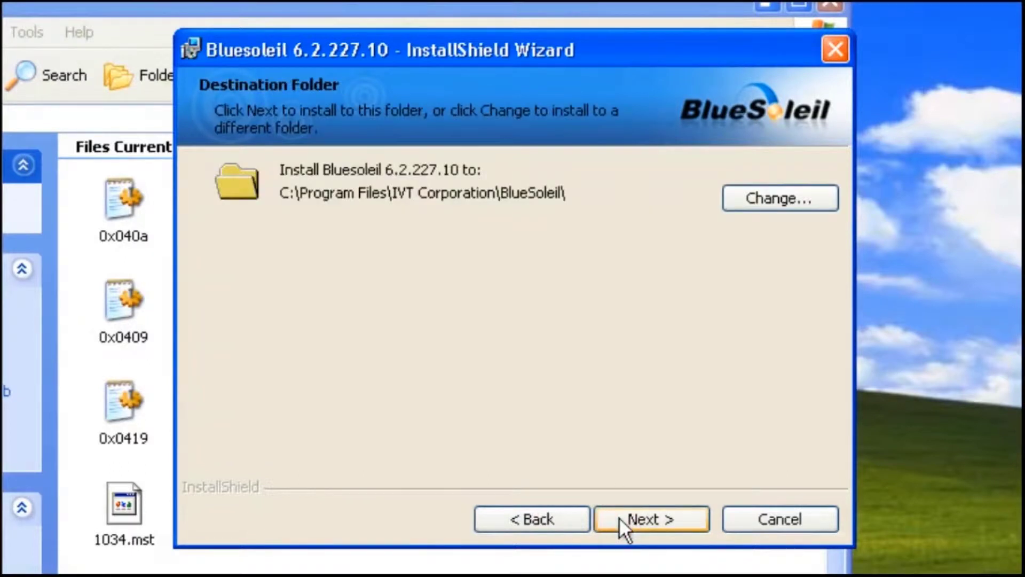
pyautogui.click(619, 517)
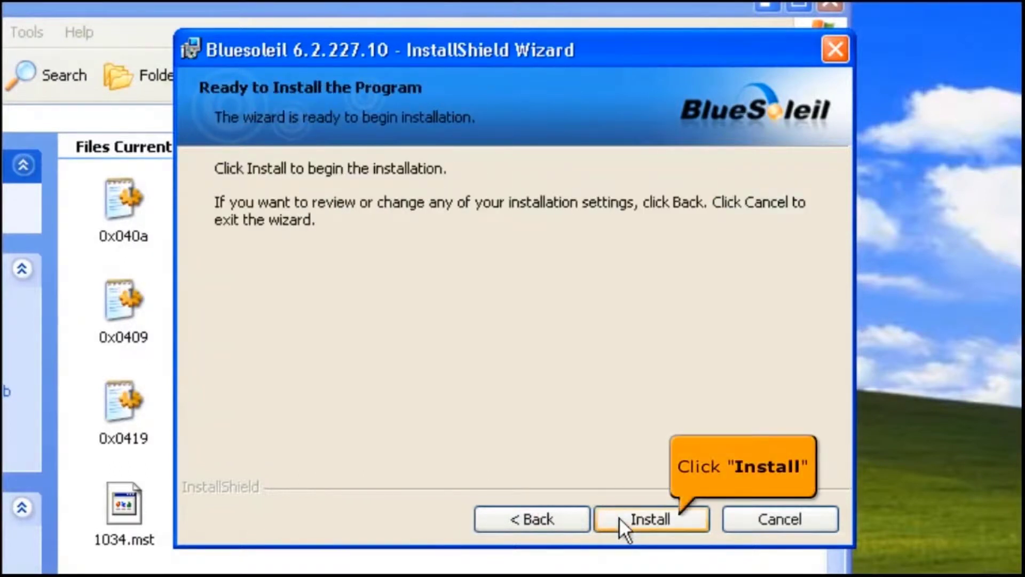
pyautogui.click(620, 517)
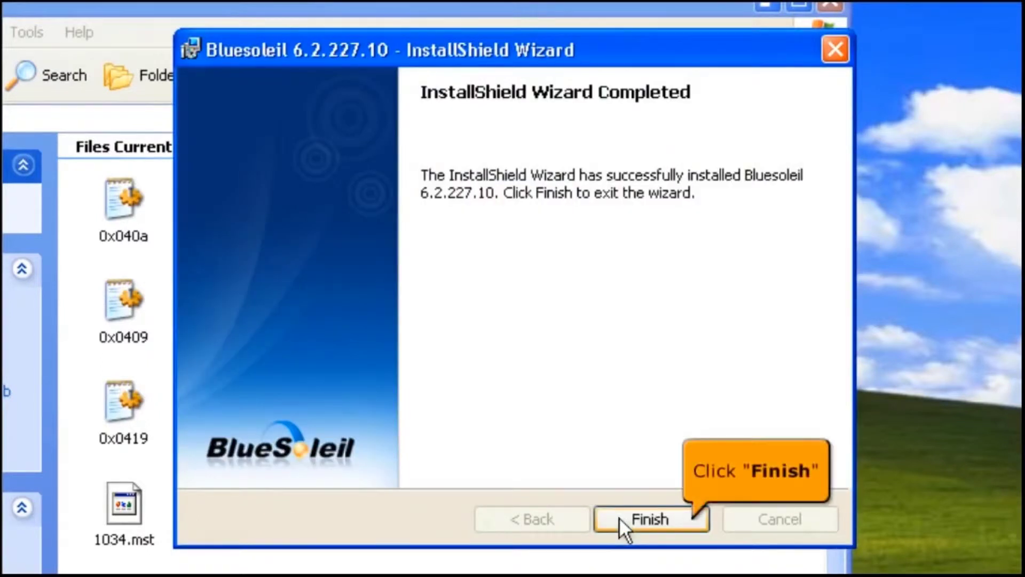
# Finish the BlueSoleil wizard and agree to restart Windows now
pyautogui.click(619, 517)
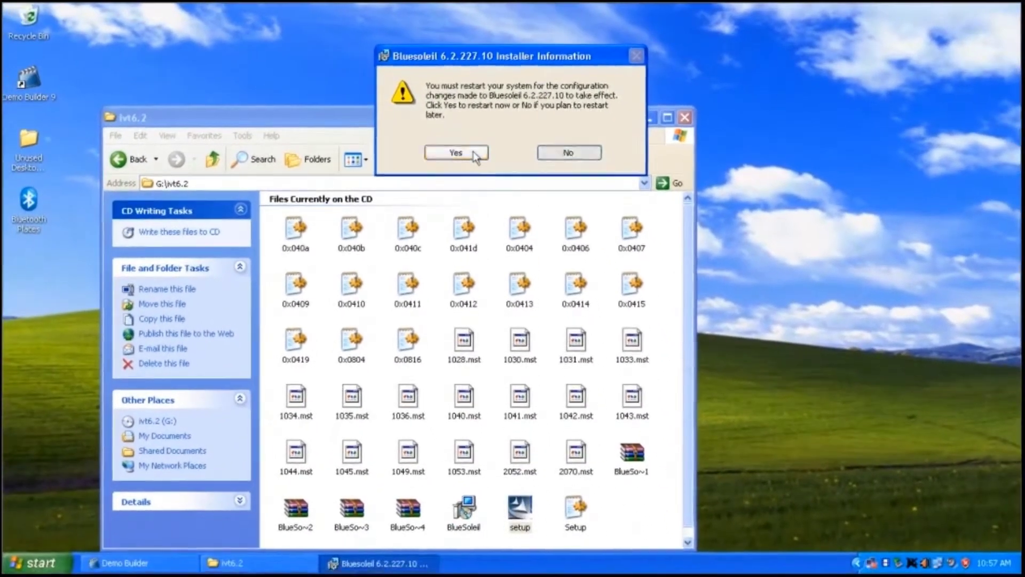
pyautogui.click(473, 157)
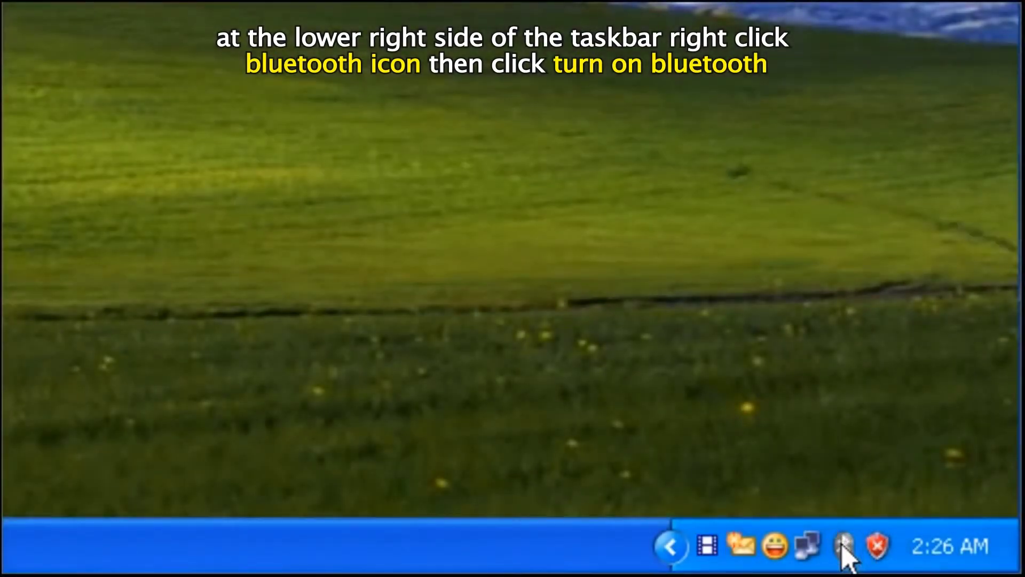
# Turn on Bluetooth from the tray icon and show BlueSoleil's Classic View
pyautogui.rightClick(843, 541)
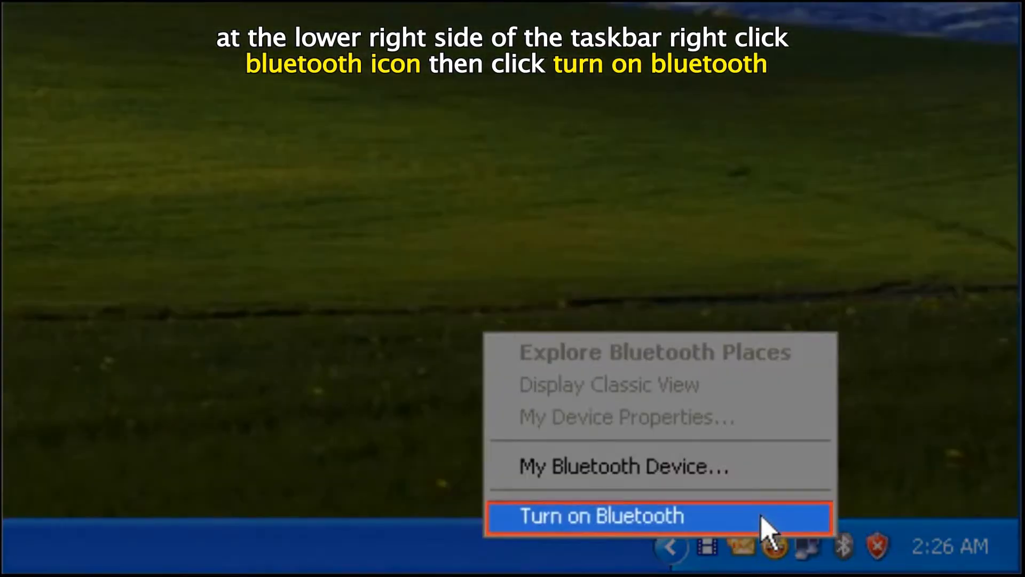
pyautogui.click(762, 517)
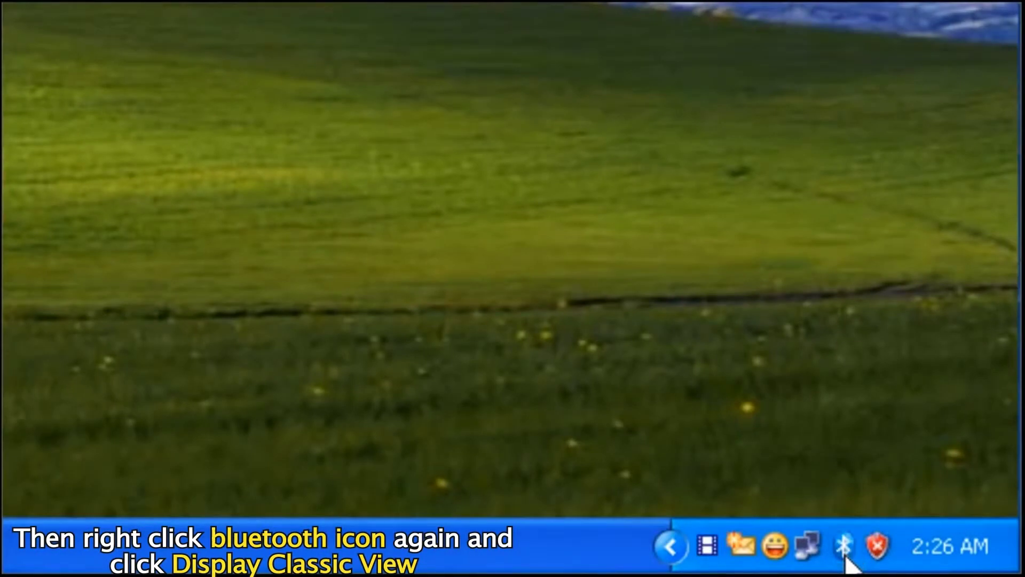
pyautogui.rightClick(845, 554)
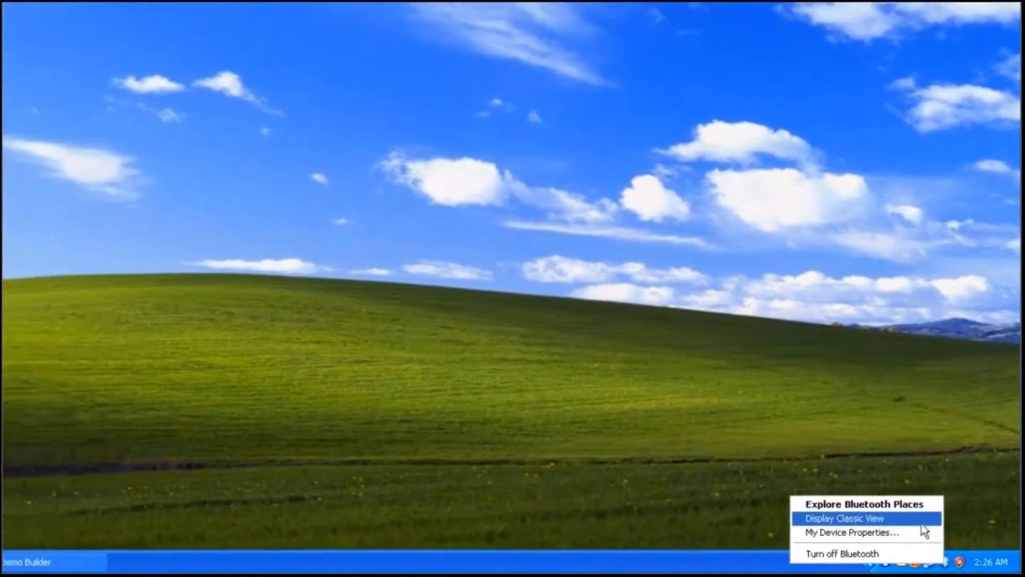
pyautogui.click(790, 453)
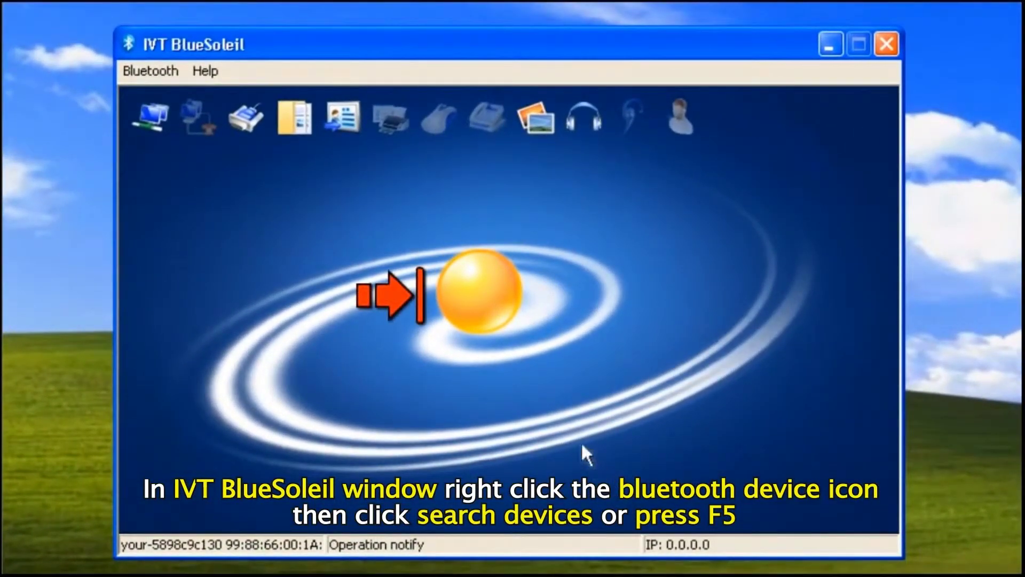
# Search for nearby Bluetooth devices and get the found phone's name, FPH-001-ATC
pyautogui.rightClick(498, 296)
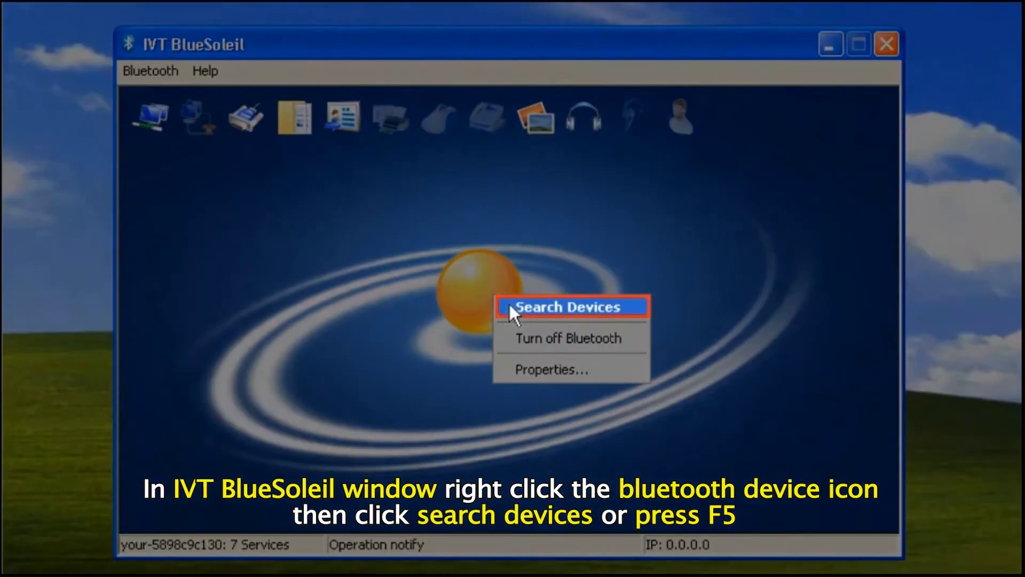
pyautogui.click(509, 303)
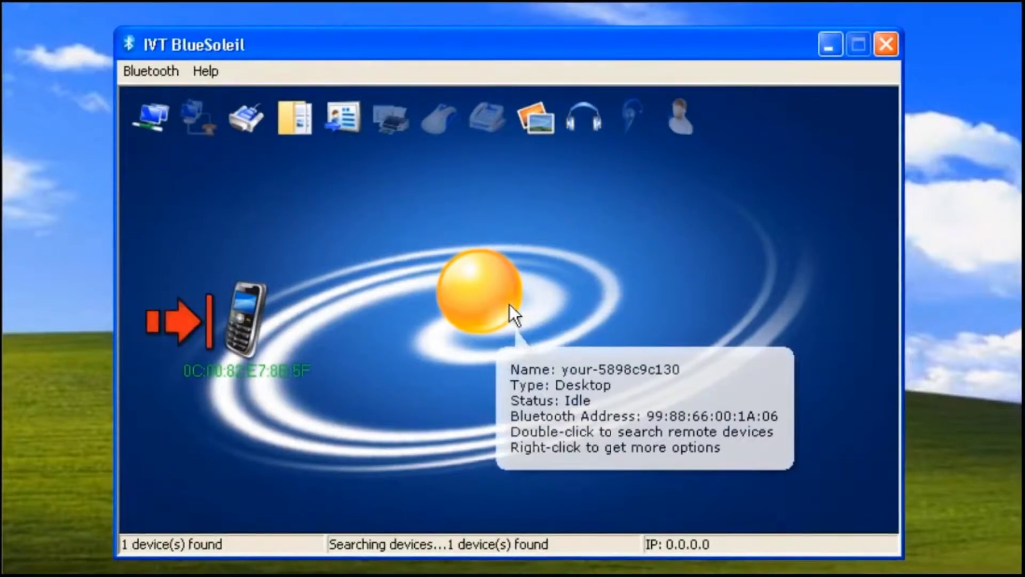
pyautogui.click(270, 346)
pyautogui.rightClick(271, 345)
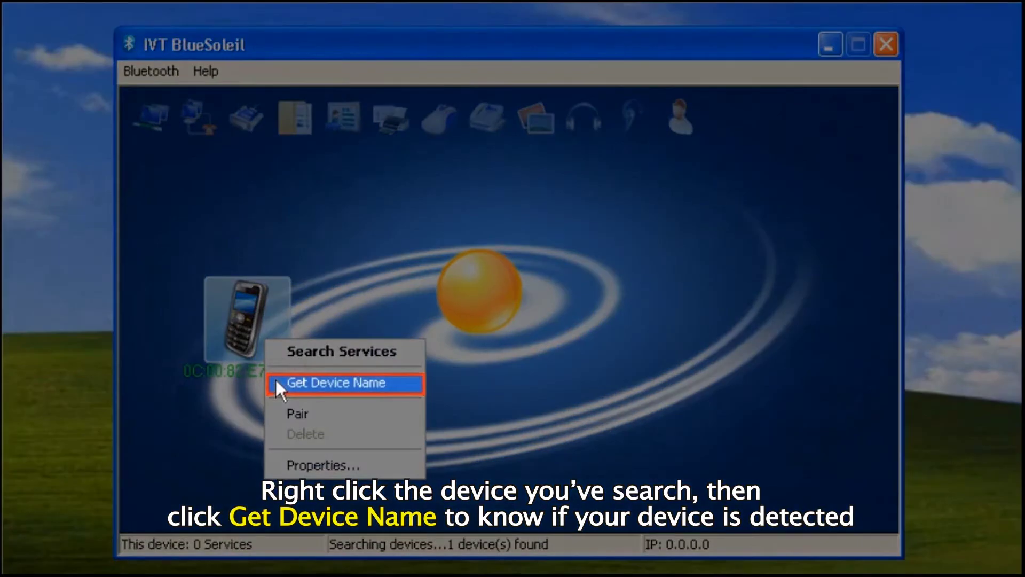
pyautogui.click(274, 377)
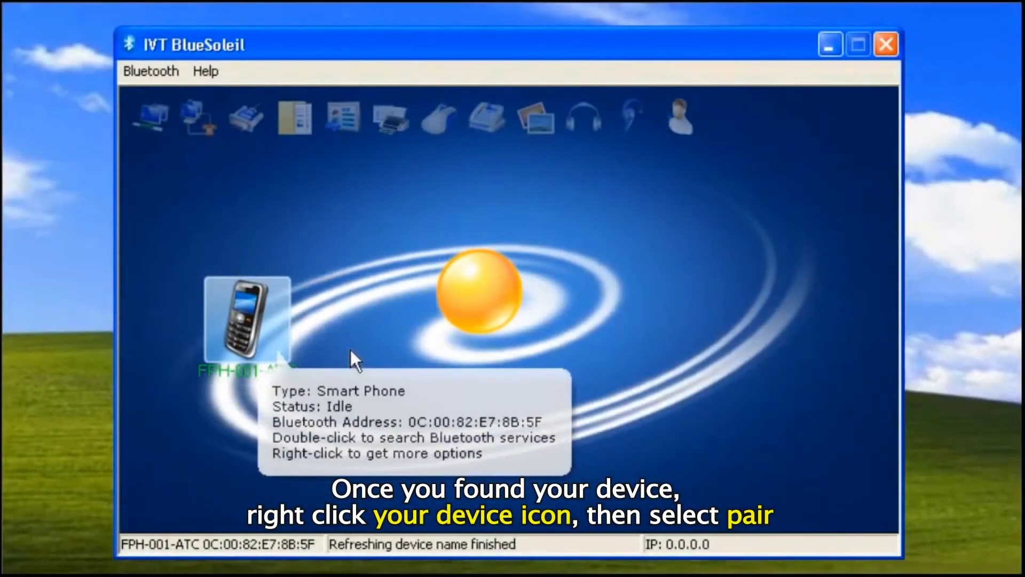
# Pair with the FPH-001-ATC phone by entering the matching passkey
pyautogui.rightClick(349, 350)
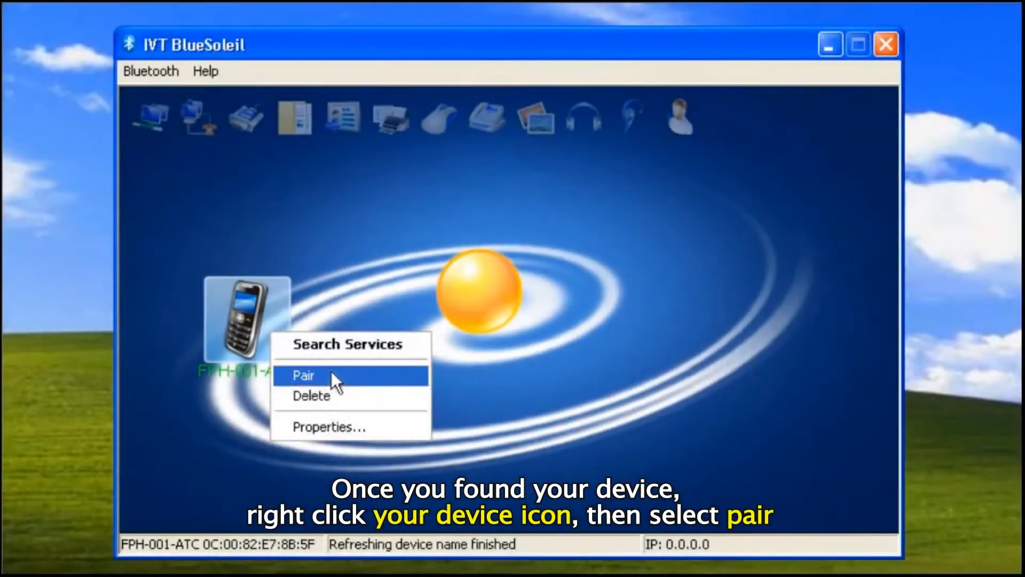
pyautogui.click(332, 375)
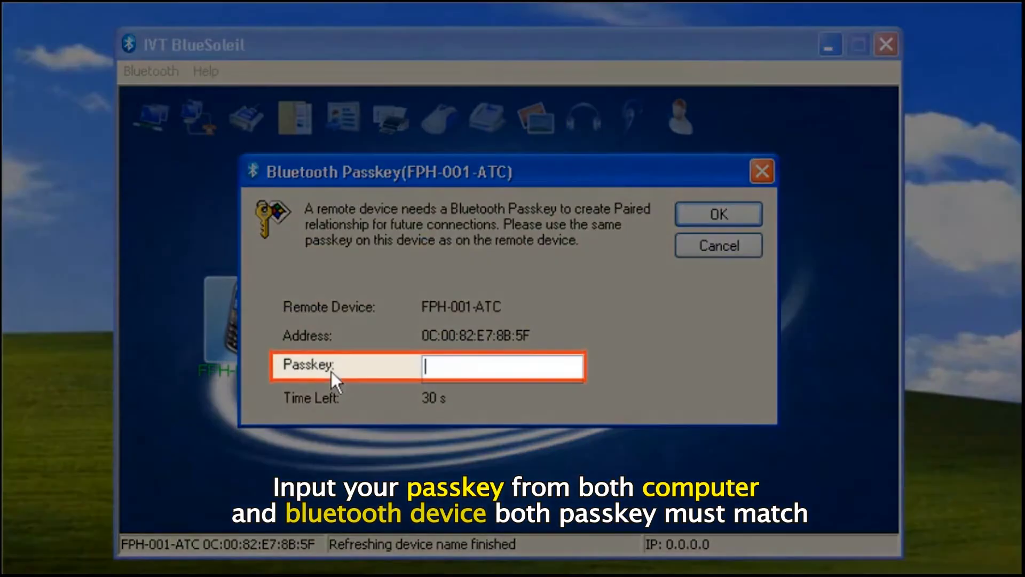
pyautogui.write('1234')
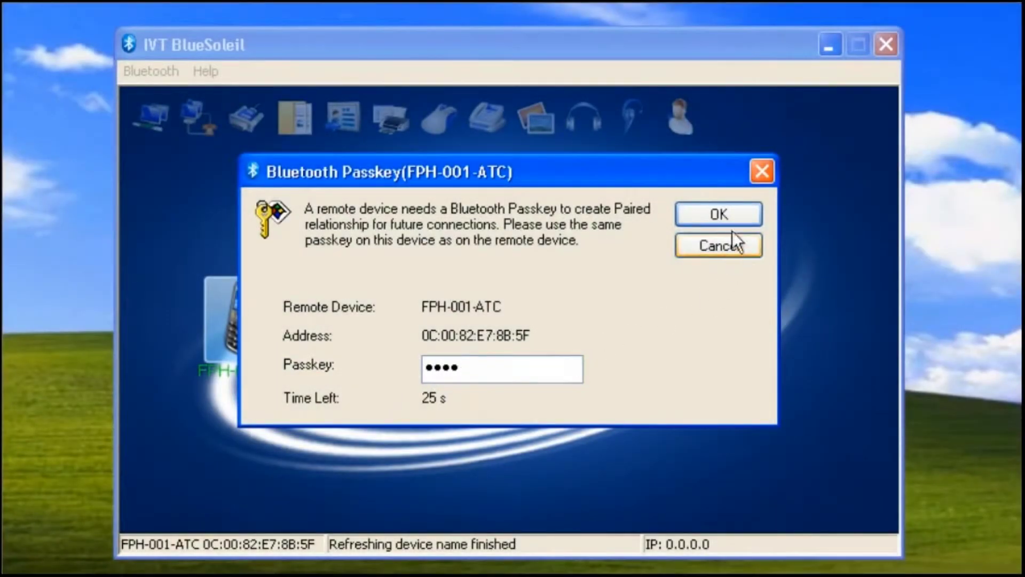
pyautogui.click(734, 217)
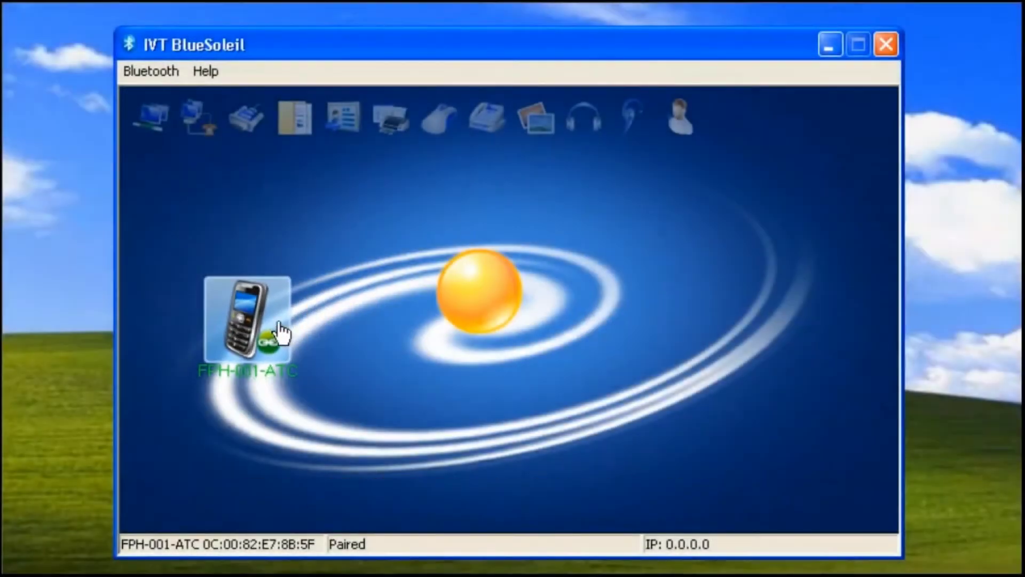
# Send logo.png from My Pictures, listed under All Files, via the phone's Object Push service
pyautogui.doubleClick(281, 332)
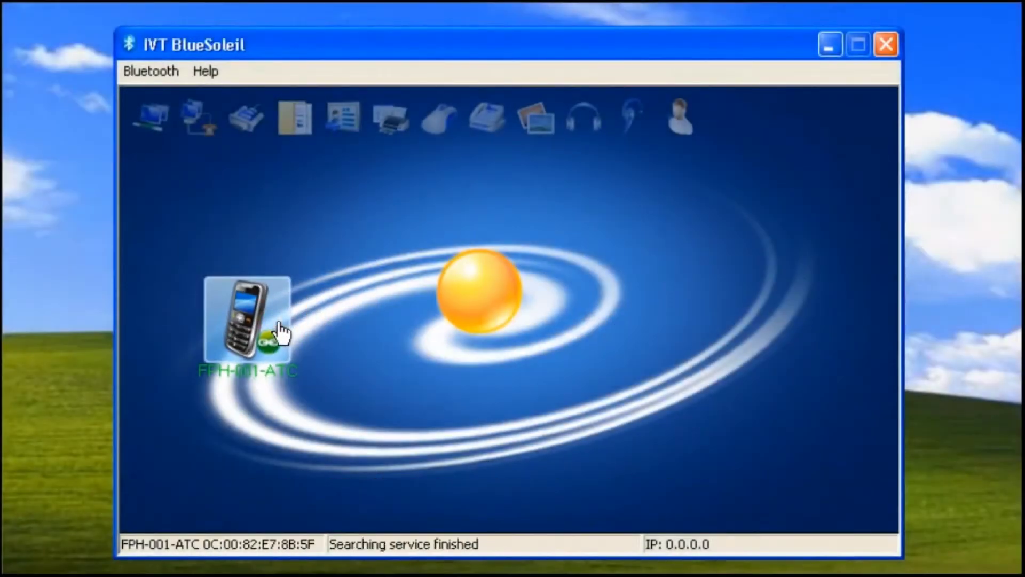
pyautogui.rightClick(354, 135)
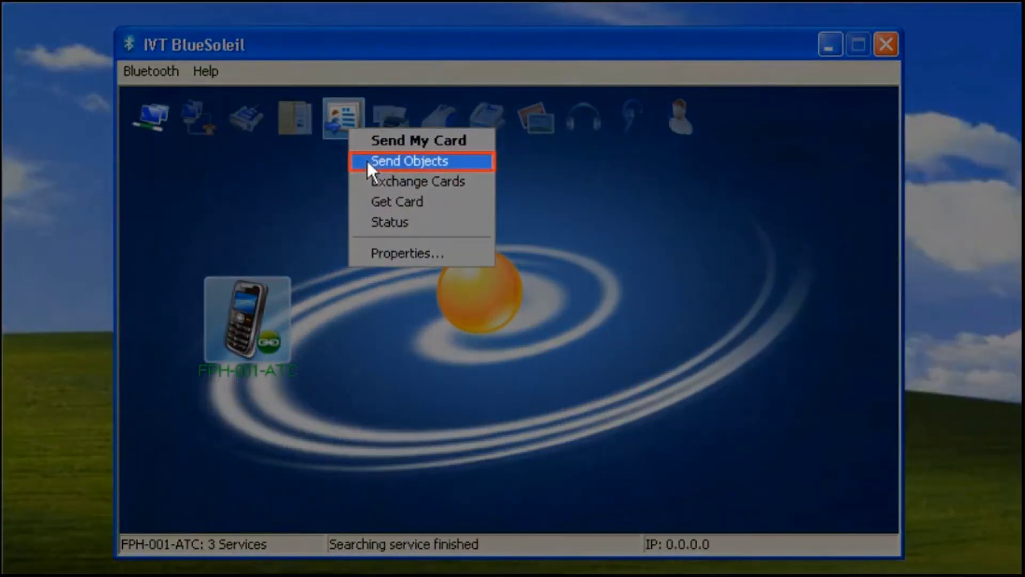
pyautogui.click(368, 161)
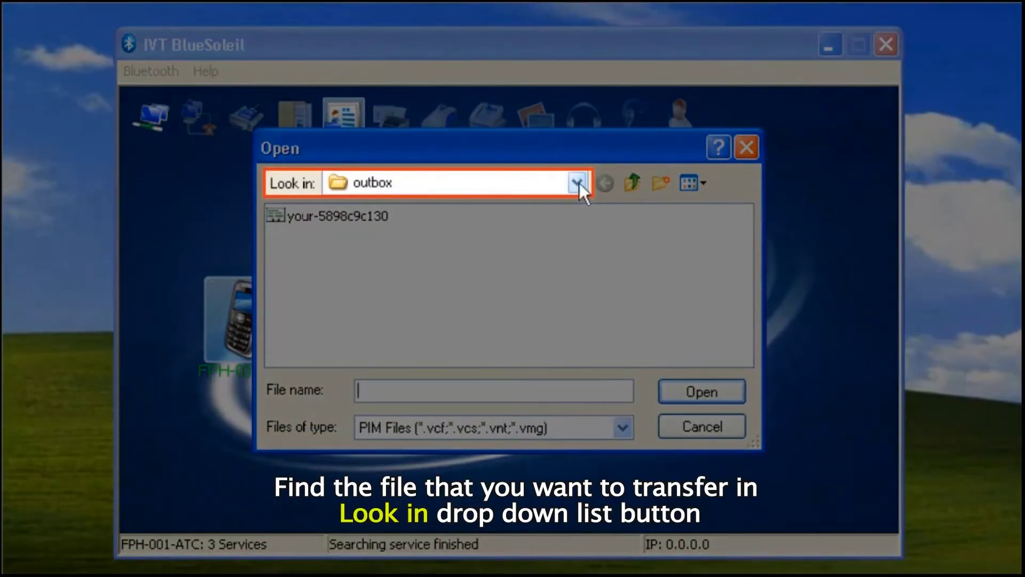
pyautogui.click(579, 183)
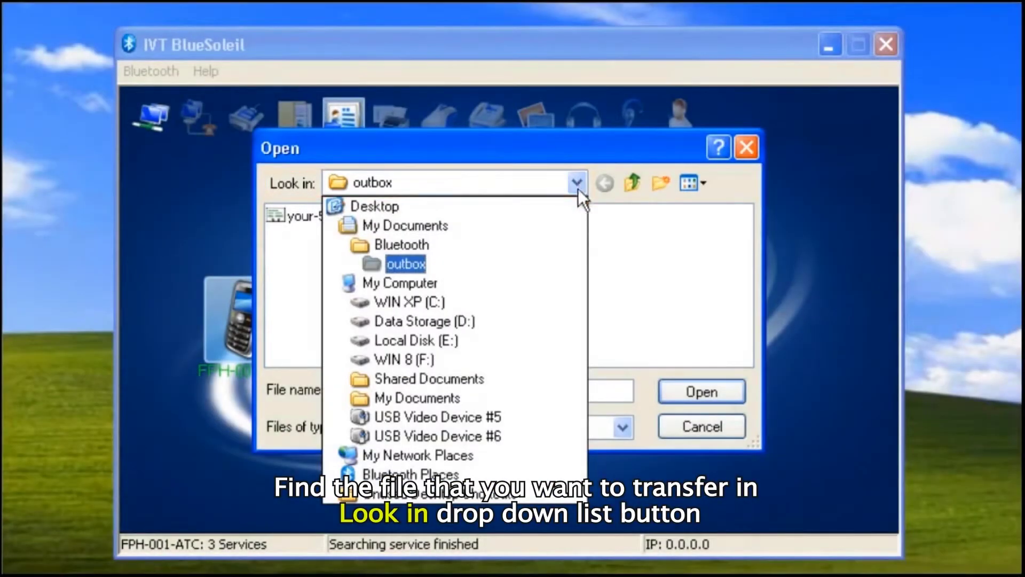
pyautogui.click(495, 227)
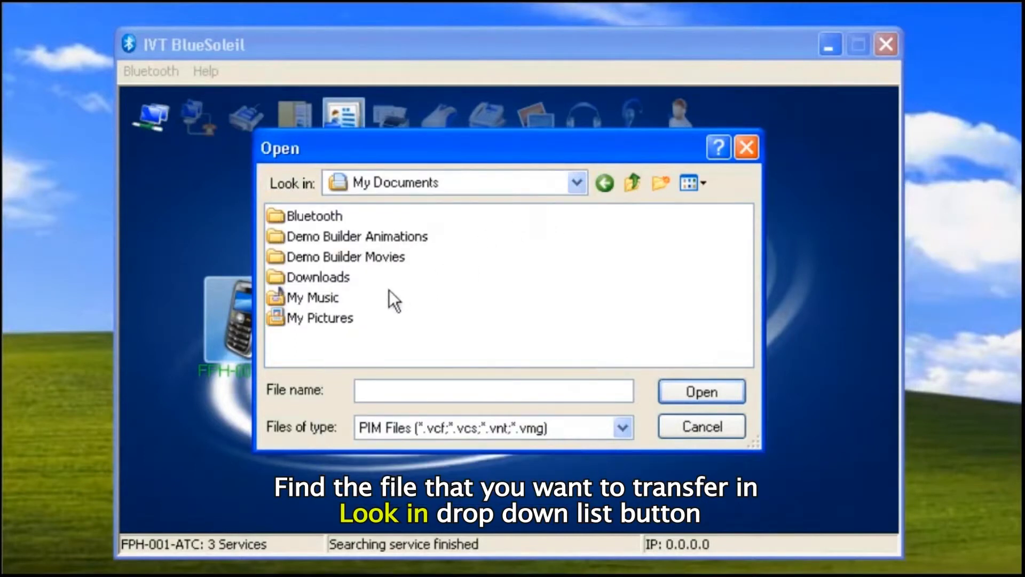
pyautogui.doubleClick(340, 318)
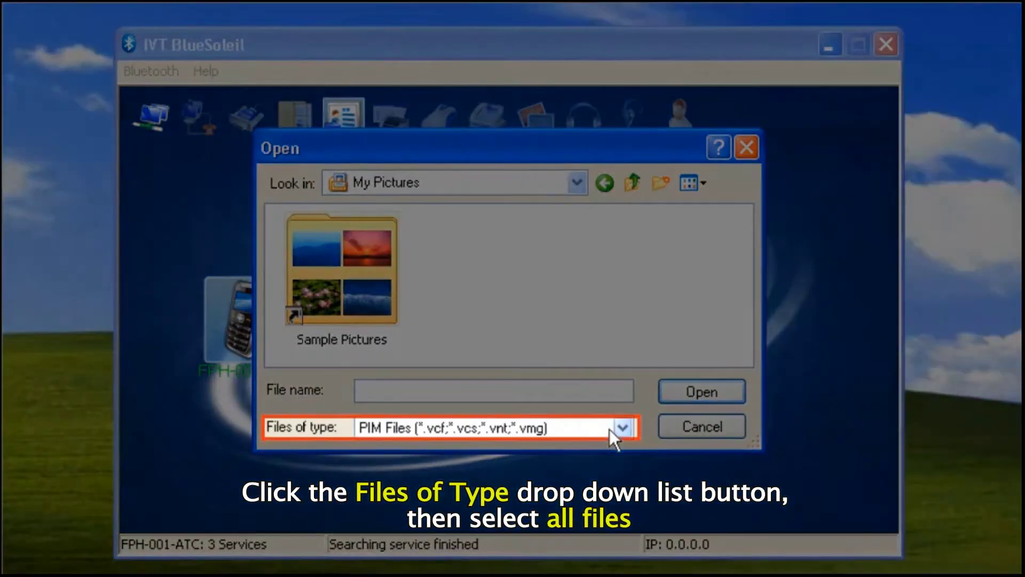
pyautogui.click(610, 429)
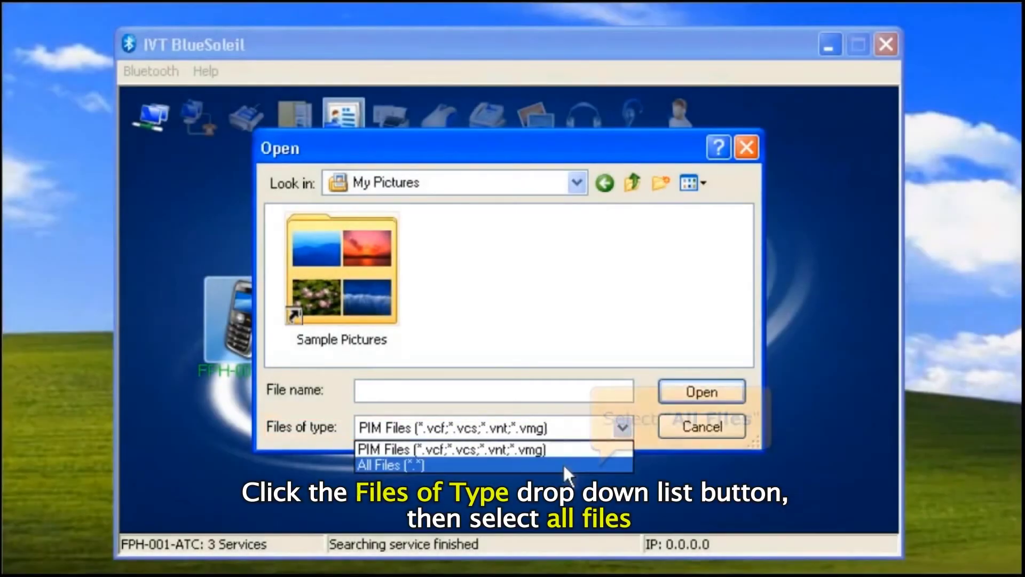
pyautogui.click(563, 462)
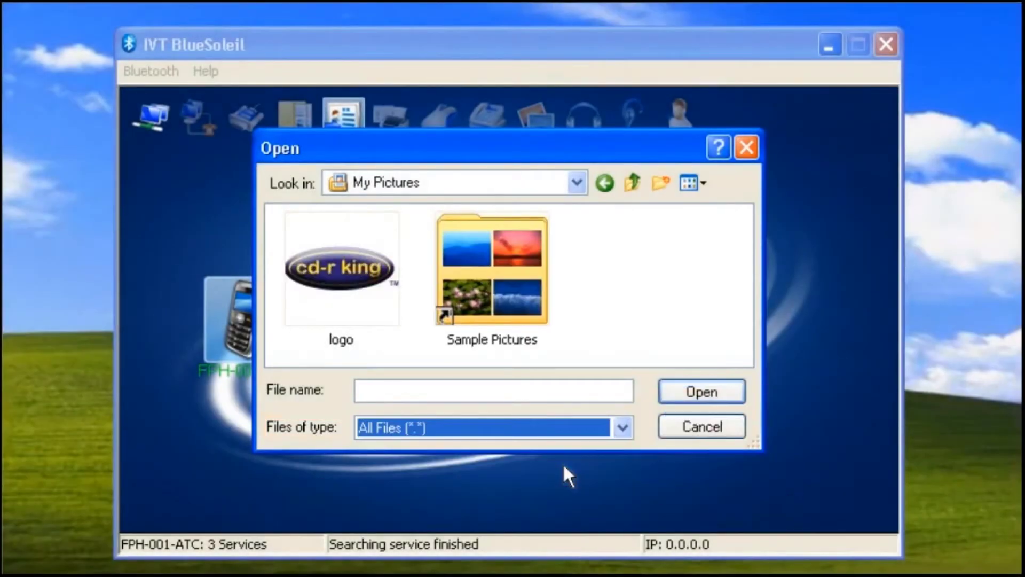
pyautogui.click(371, 315)
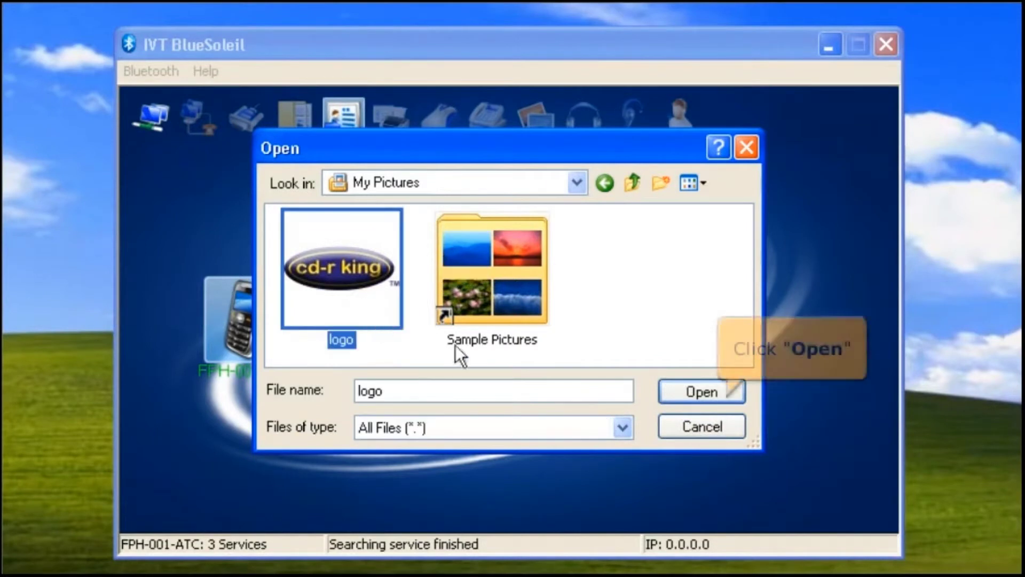
pyautogui.click(729, 396)
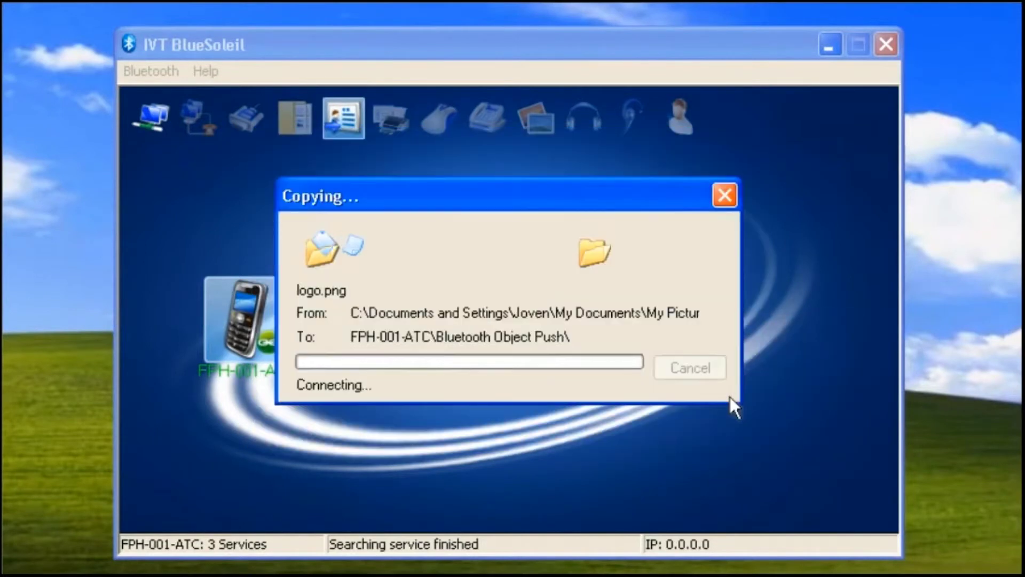